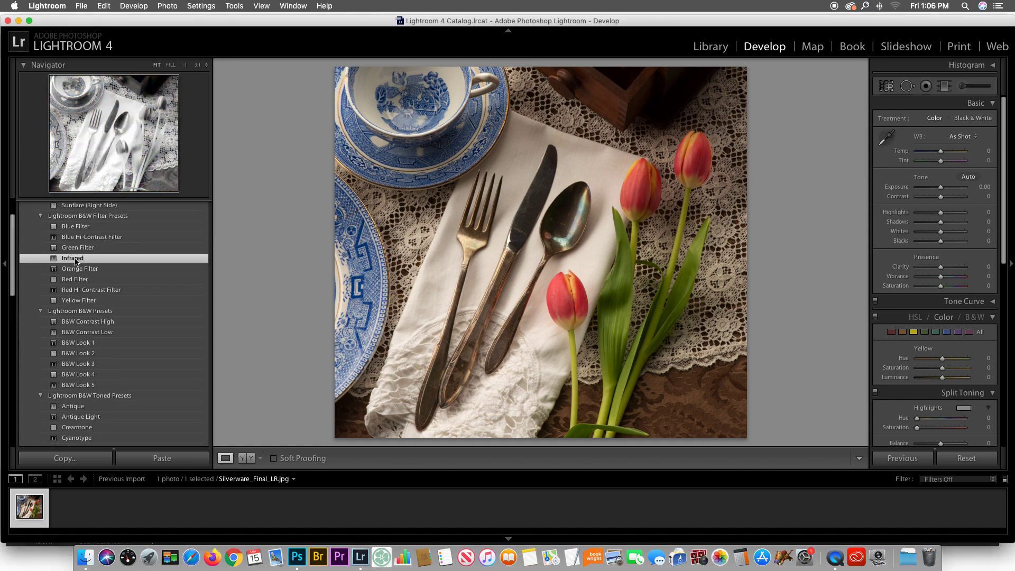
Step: Try the Infrared and Orange Filter black-and-white presets on the silverware photo, undoing each one
{"action": "left_click", "coordinate": [76, 261]}
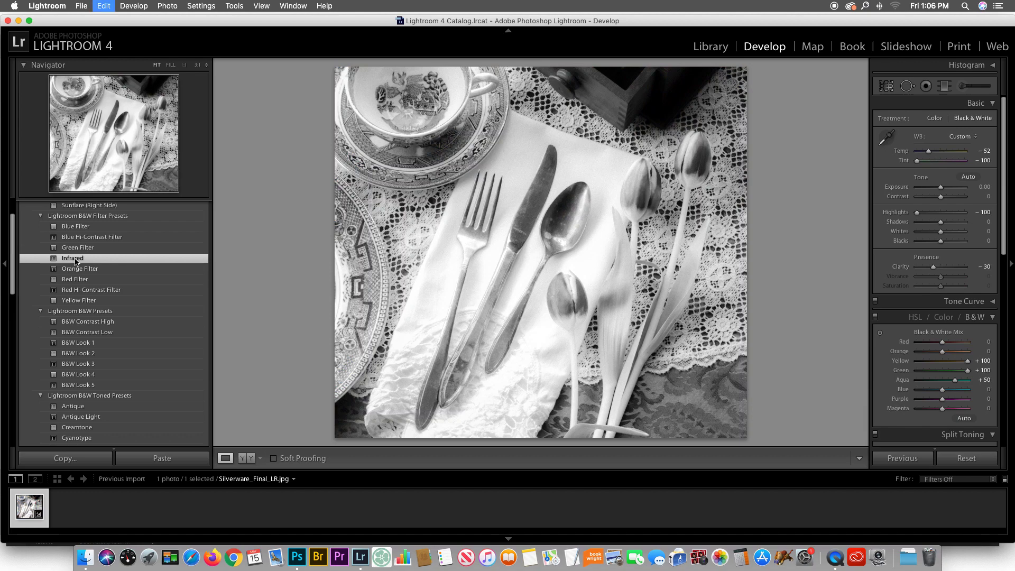
{"action": "key", "text": "super+z"}
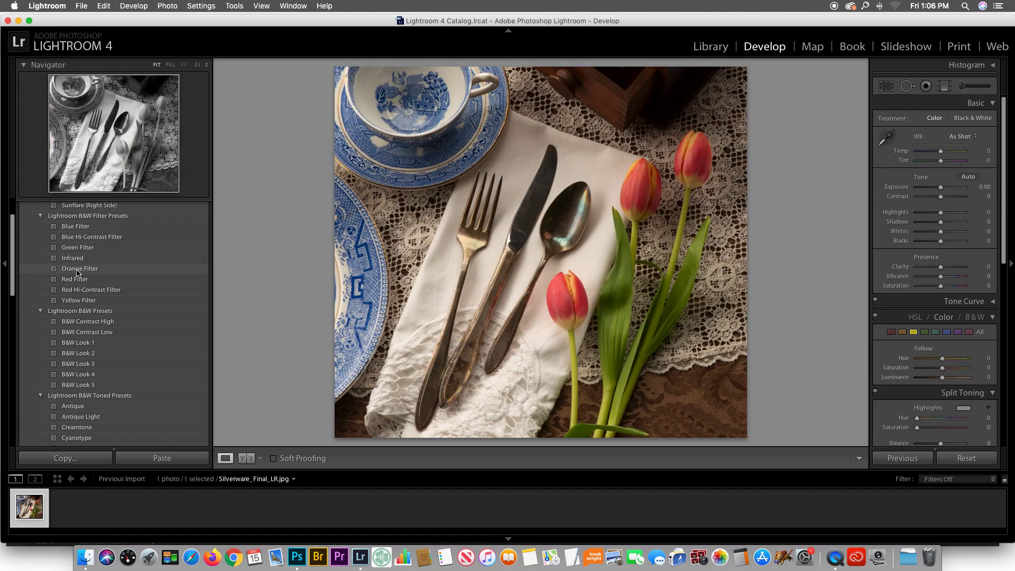
{"action": "left_click", "coordinate": [77, 269]}
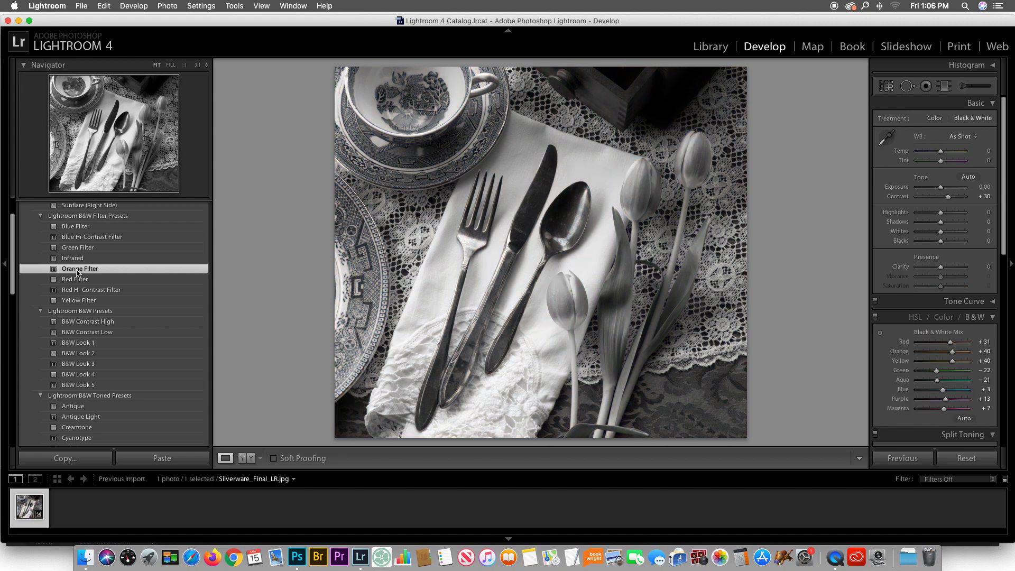
{"action": "key", "text": "super+z"}
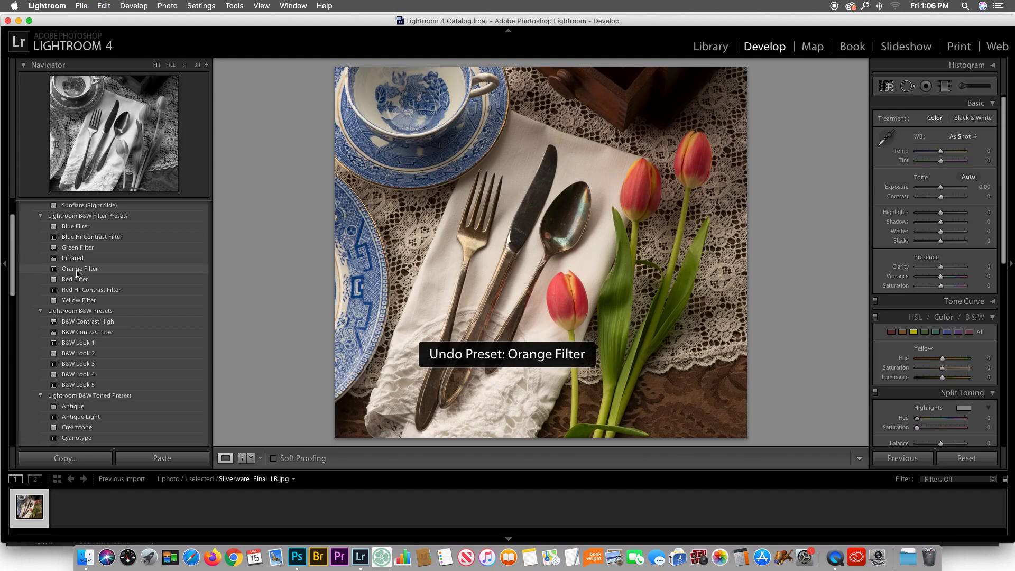
Step: Try the Antique and Sepia Tone presets from the B&W toned group on the photo, undoing each one
{"action": "scroll", "coordinate": [79, 296], "scroll_direction": "down", "scroll_amount": 5}
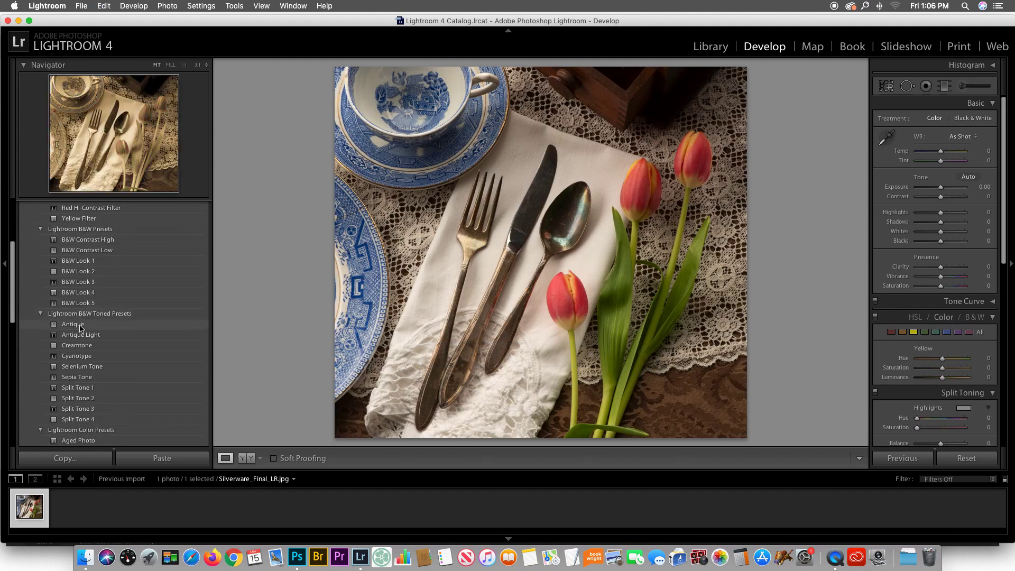
{"action": "left_click", "coordinate": [80, 326]}
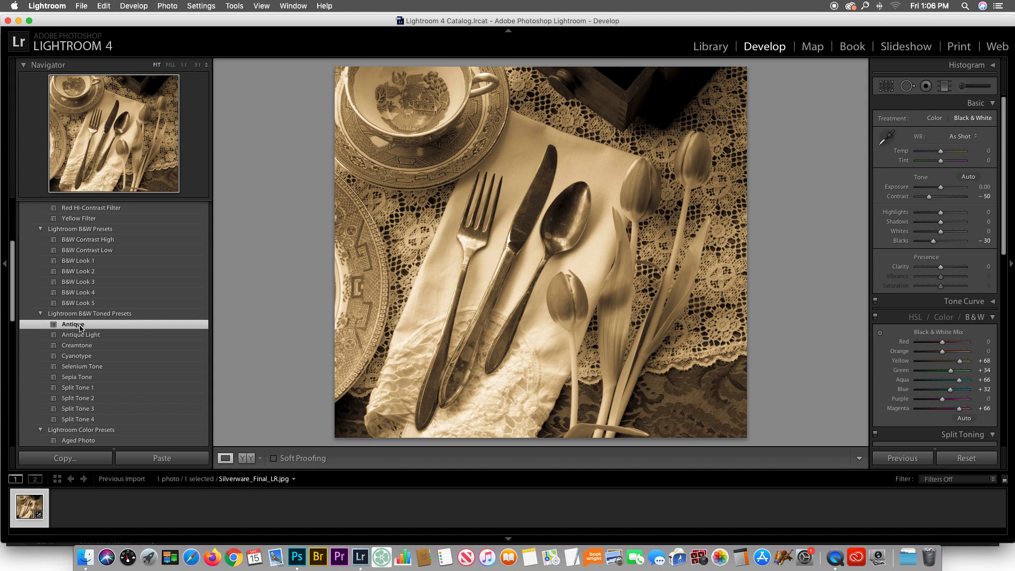
{"action": "key", "text": "super+z"}
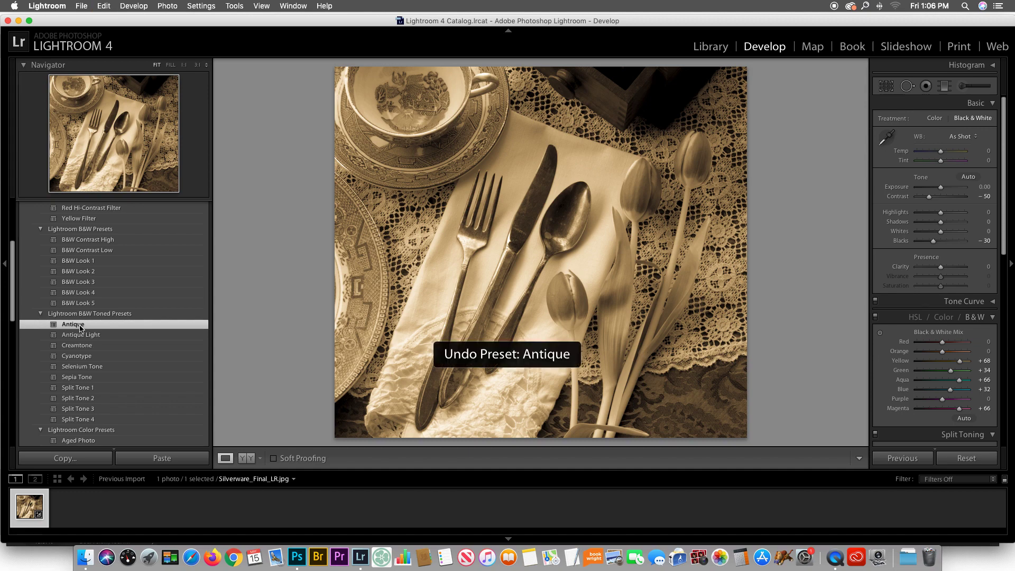
{"action": "left_click", "coordinate": [81, 377]}
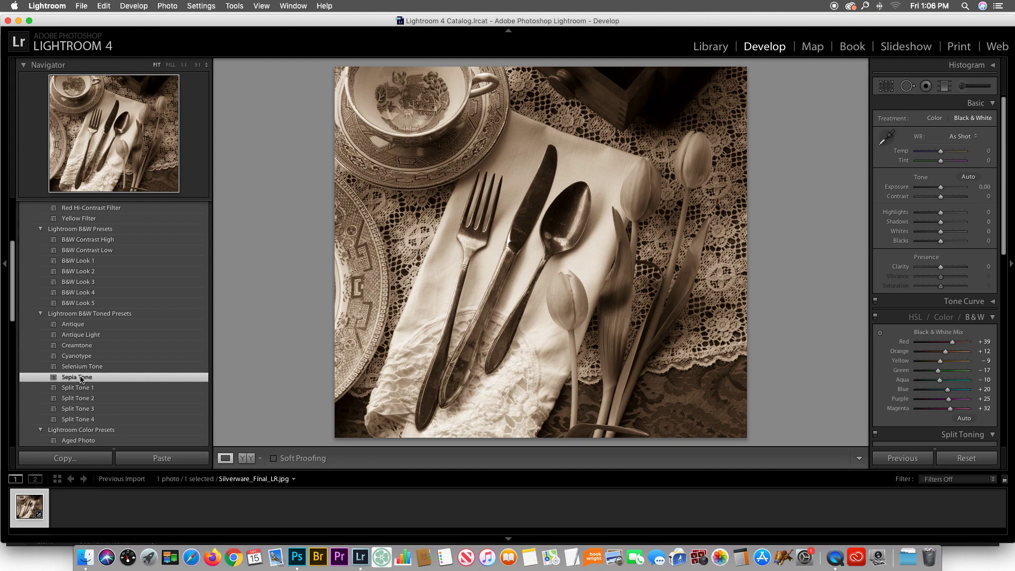
{"action": "key", "text": "super+z"}
Step: Try the Aged Photo color preset on the photo and undo it
{"action": "scroll", "coordinate": [81, 377], "scroll_direction": "down", "scroll_amount": 3}
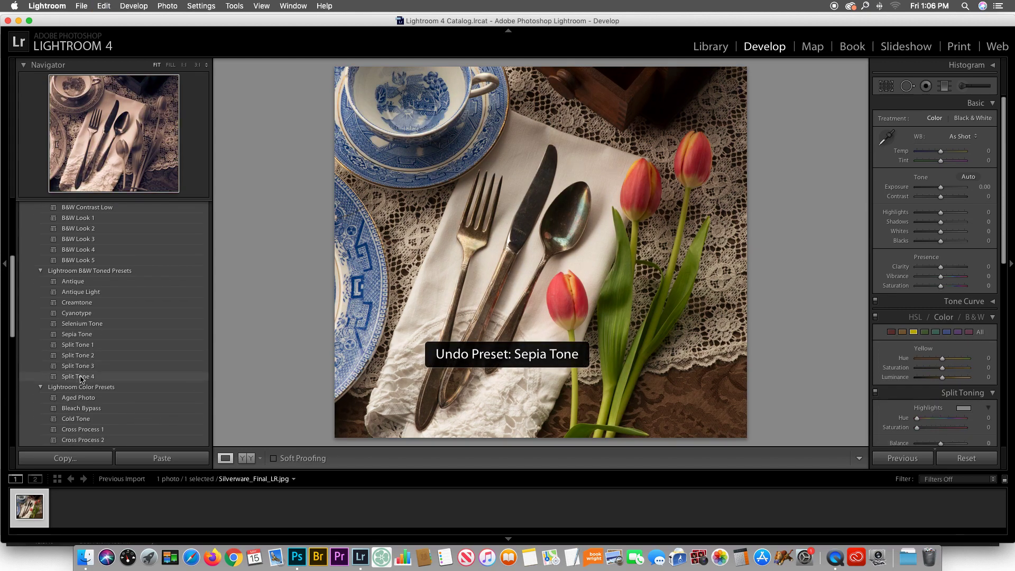
{"action": "left_click", "coordinate": [81, 379]}
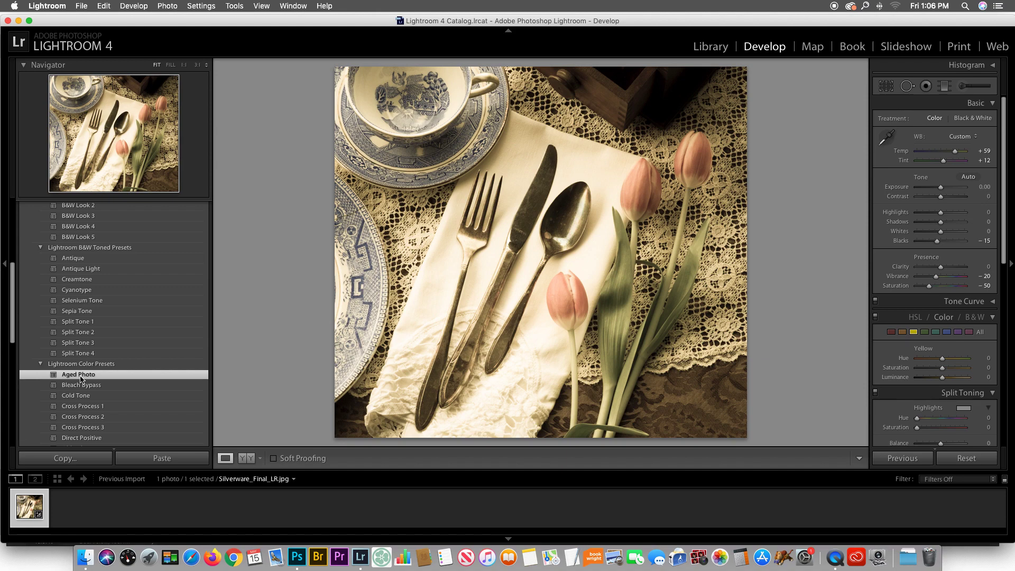
{"action": "key", "text": "super+z"}
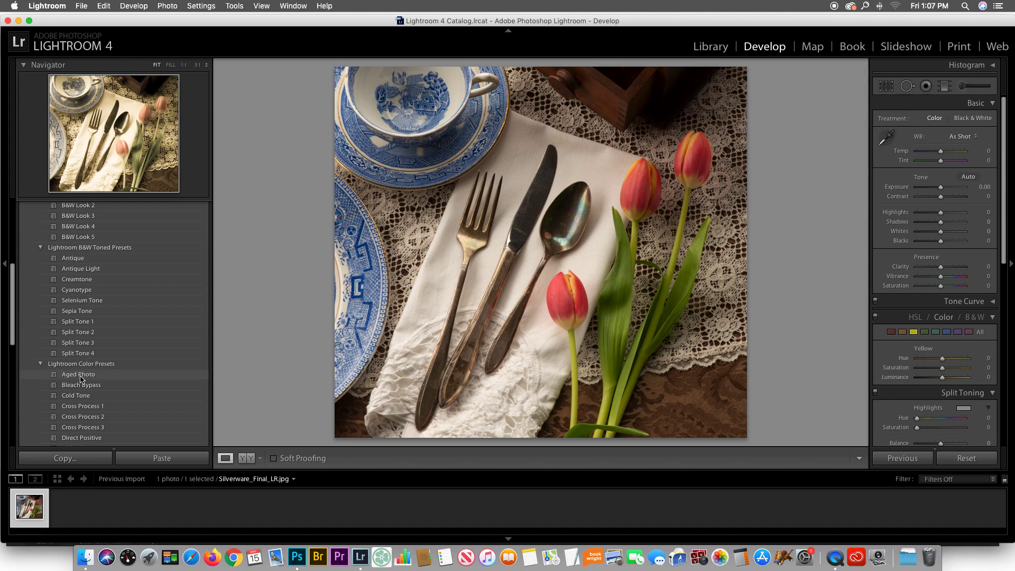
Step: Switch to Photoshop and show Layer 1 in Silverware_Final_cropped.psd, comparing the image with and without it
{"action": "left_click", "coordinate": [299, 551]}
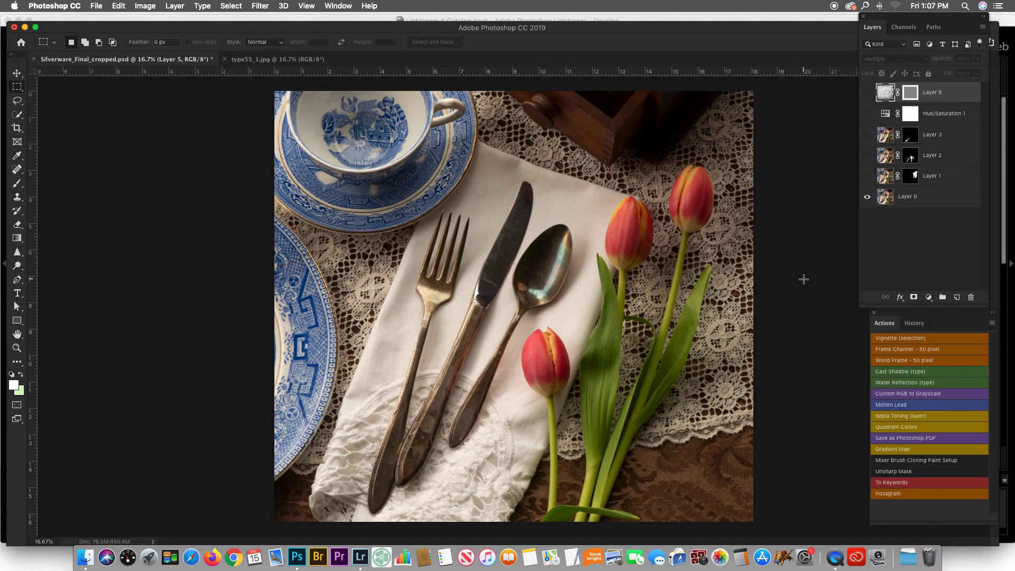
{"action": "left_click", "coordinate": [866, 176]}
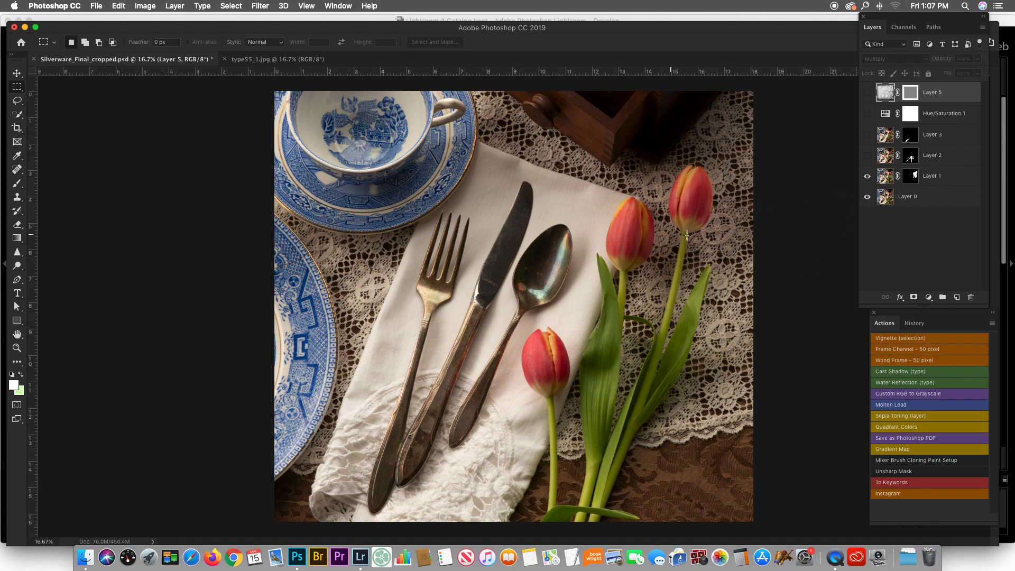
{"action": "left_click", "coordinate": [867, 178]}
{"action": "left_click", "coordinate": [867, 179]}
Step: Show Layer 2 and Layer 3, comparing the image with and without each one, and activate the Move tool
{"action": "left_click", "coordinate": [867, 156]}
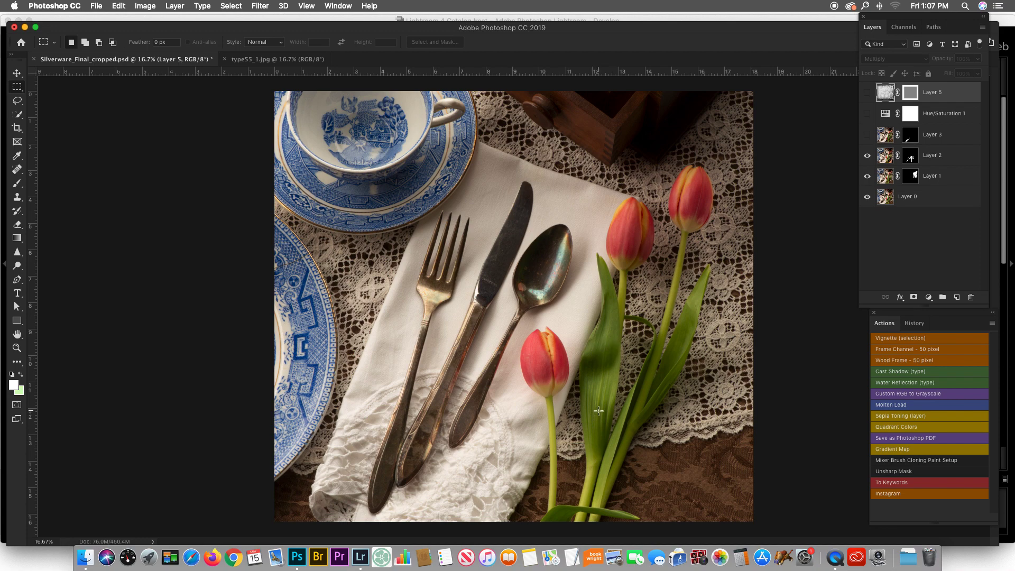
{"action": "key", "text": "v"}
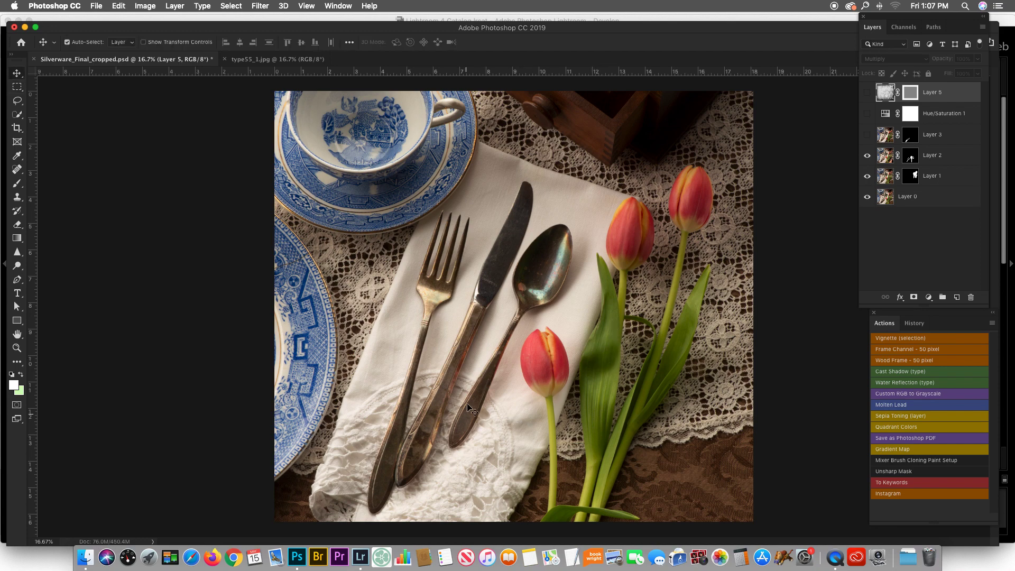
{"action": "left_click", "coordinate": [867, 156]}
{"action": "left_click", "coordinate": [866, 157]}
{"action": "left_click", "coordinate": [867, 136]}
{"action": "left_click", "coordinate": [867, 136]}
{"action": "left_click", "coordinate": [866, 136]}
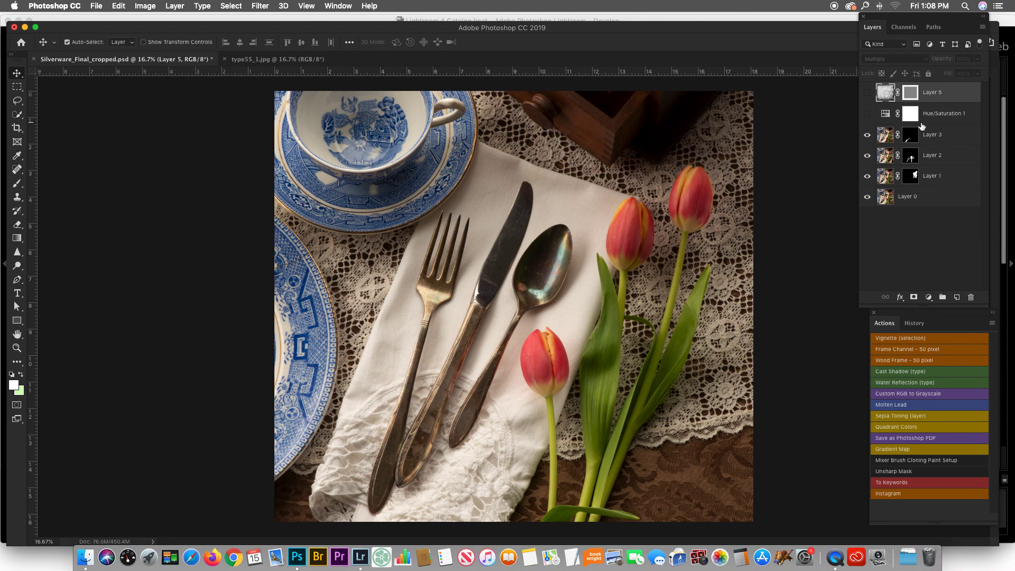
Step: Show the Hue/Saturation 1 adjustment layer, preview it at 100% opacity, and set its opacity to 27%
{"action": "left_click", "coordinate": [866, 115]}
{"action": "left_click", "coordinate": [881, 117]}
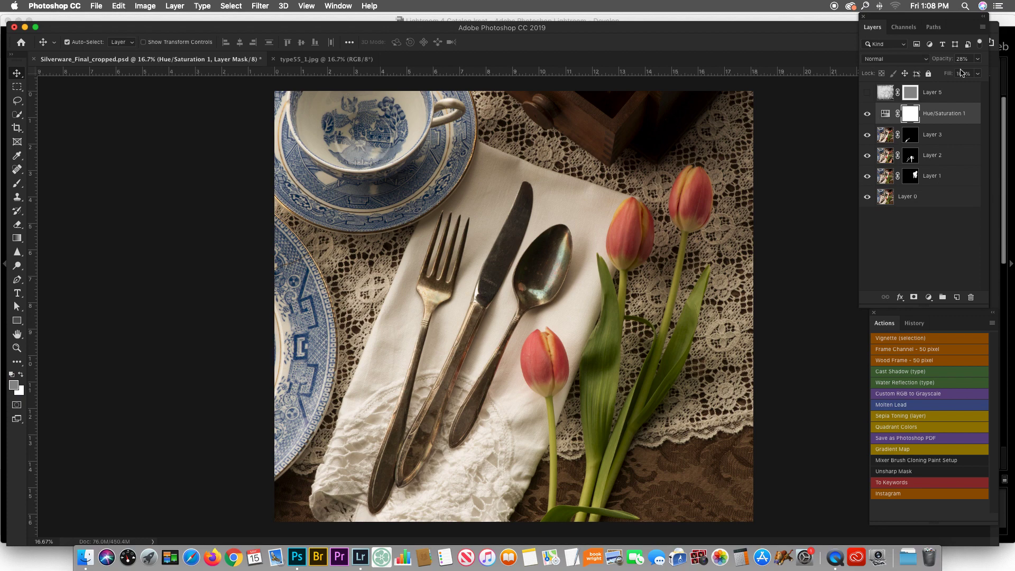
{"action": "left_click_drag", "start_coordinate": [938, 60], "coordinate": [1003, 62]}
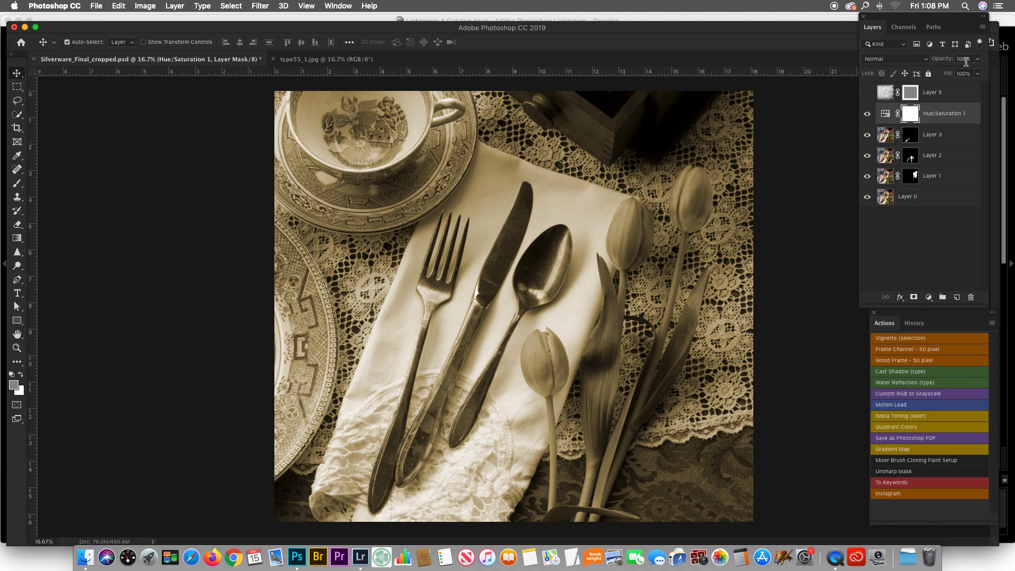
{"action": "left_click_drag", "start_coordinate": [977, 58], "coordinate": [943, 75]}
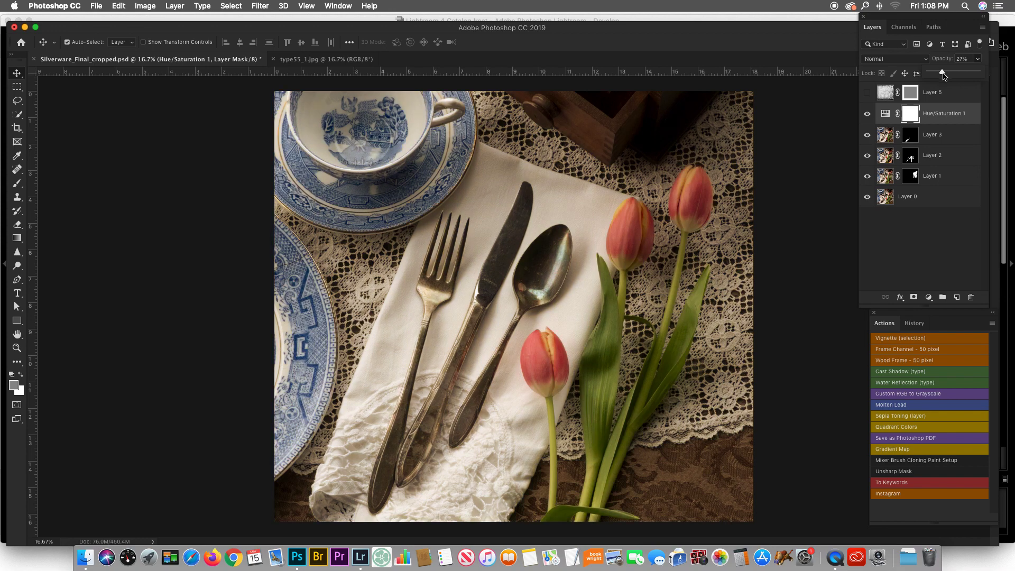
Step: Compare the image with and without the Hue/Saturation 1 adjustment layer
{"action": "left_click", "coordinate": [866, 114]}
{"action": "left_click", "coordinate": [867, 114]}
{"action": "left_click", "coordinate": [866, 115]}
{"action": "left_click", "coordinate": [867, 114]}
Step: View the type55_1.jpg film-frame texture, return to Silverware_Final_cropped.psd and show Layer 5
{"action": "left_click", "coordinate": [338, 59]}
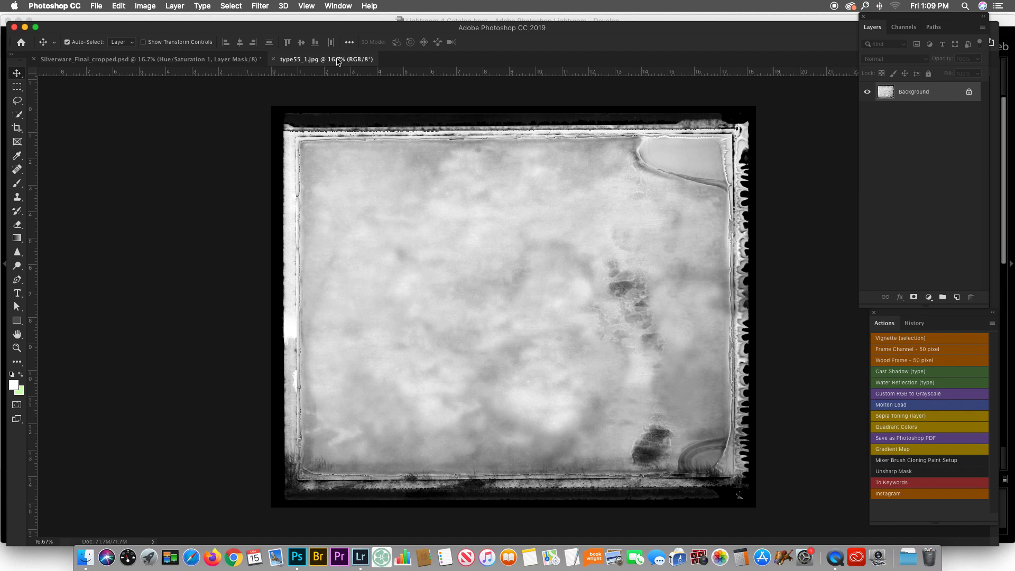
{"action": "left_click", "coordinate": [214, 61]}
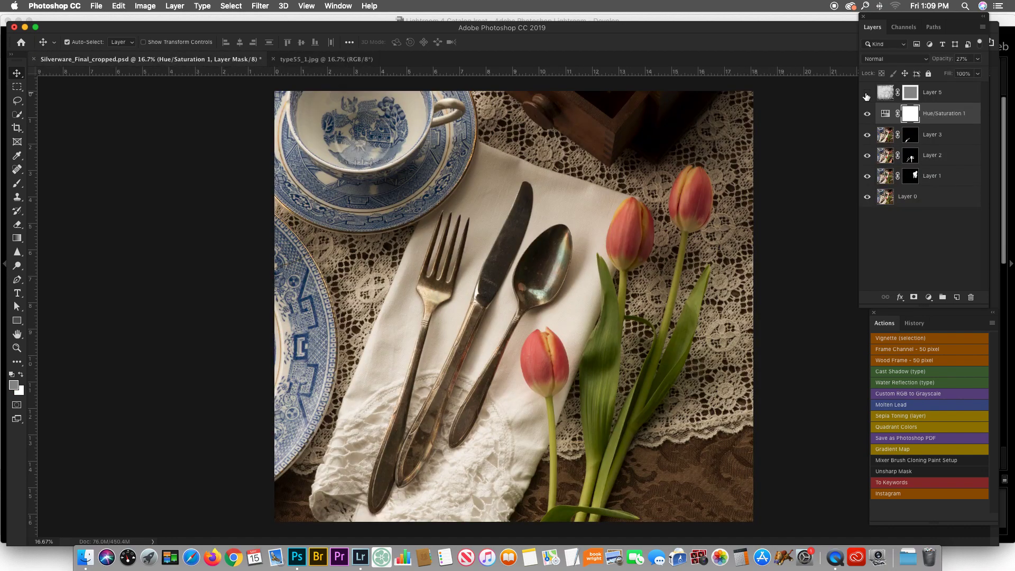
{"action": "left_click", "coordinate": [867, 93]}
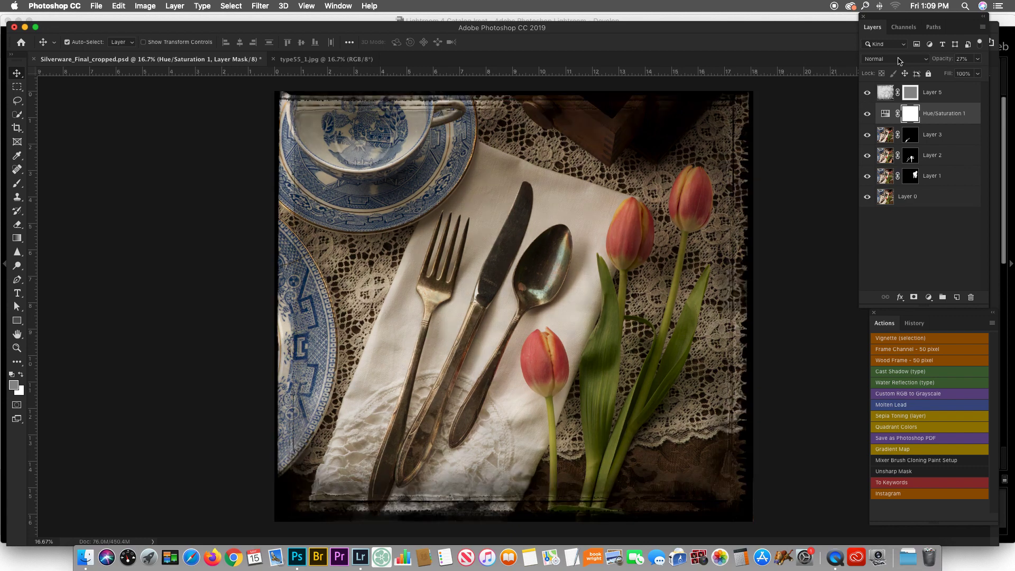
Step: Select Layer 5, set its blend mode to Normal and disable its layer mask to expose the plain texture
{"action": "left_click", "coordinate": [898, 59]}
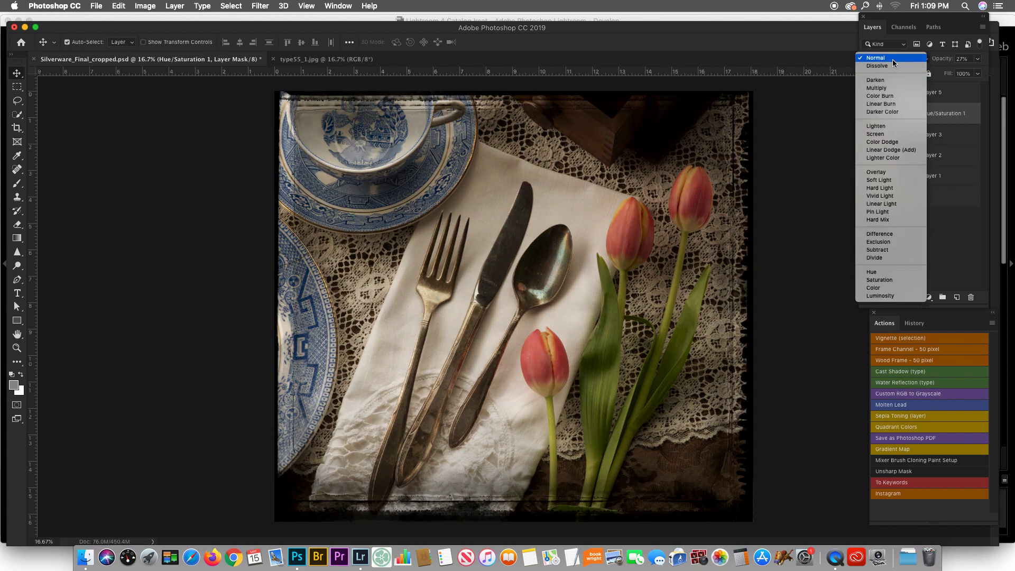
{"action": "left_click", "coordinate": [954, 94]}
{"action": "left_click", "coordinate": [893, 95]}
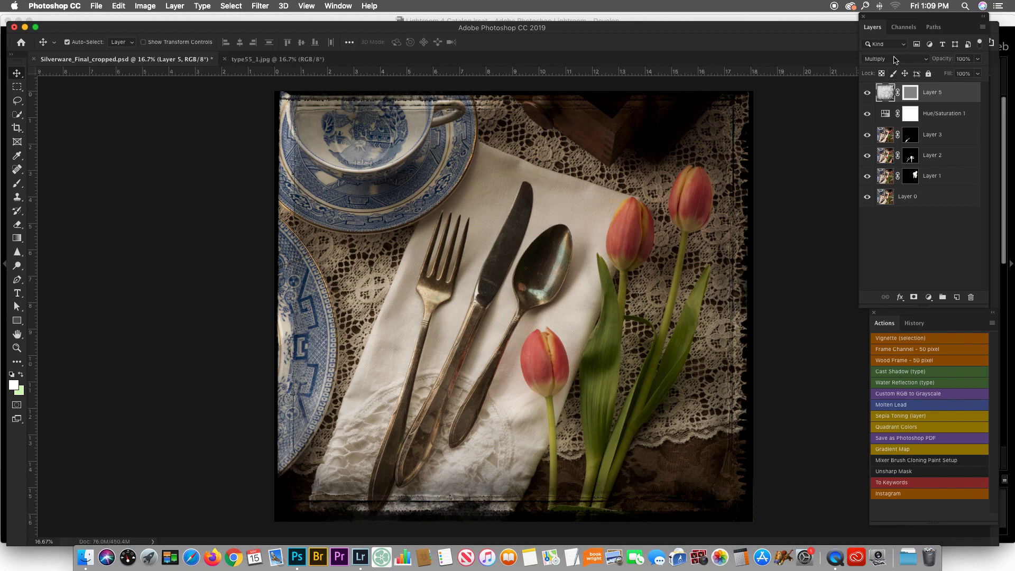
{"action": "left_click", "coordinate": [895, 60]}
{"action": "left_click", "coordinate": [893, 27]}
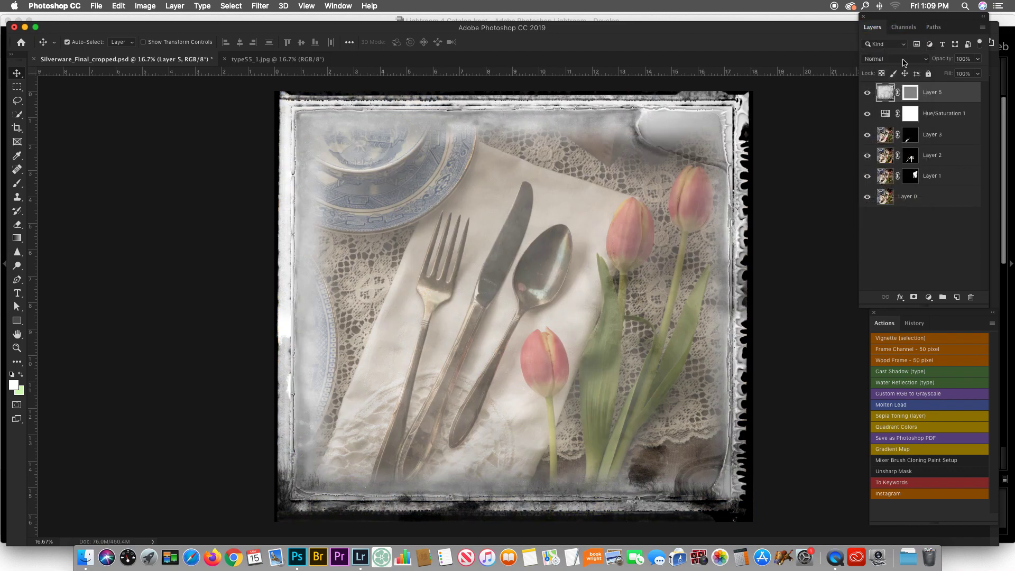
{"action": "left_click", "coordinate": [911, 96]}
{"action": "left_click", "coordinate": [911, 96], "text": "shift"}
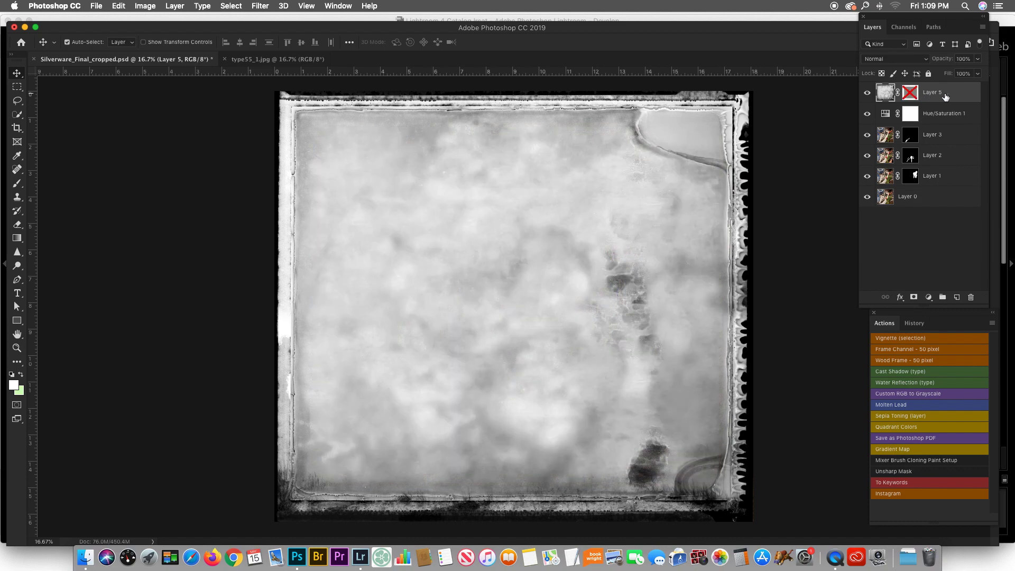
Step: Set Layer 5's blend mode to Multiply and re-enable its layer mask
{"action": "left_click", "coordinate": [886, 59]}
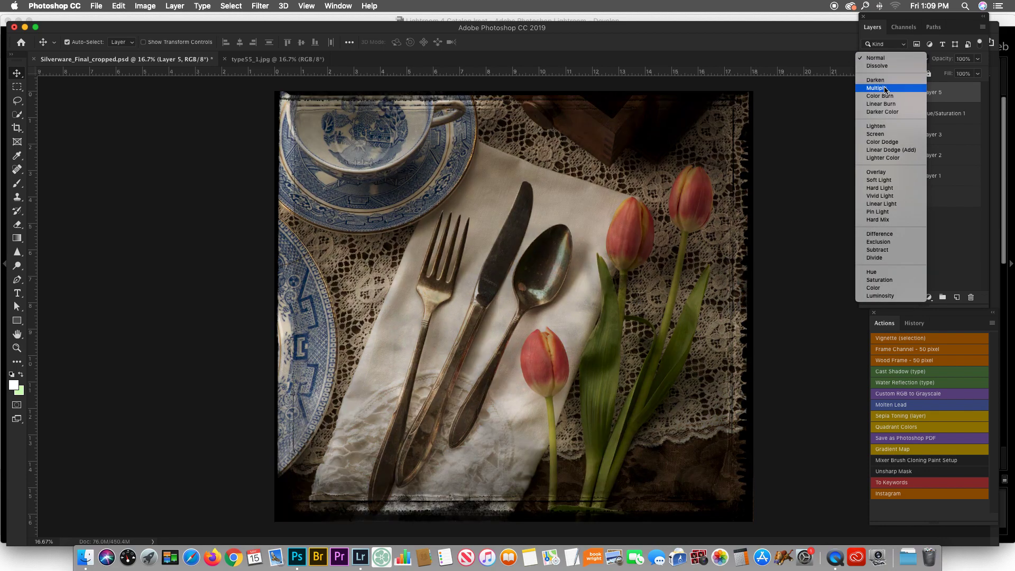
{"action": "left_click", "coordinate": [886, 88]}
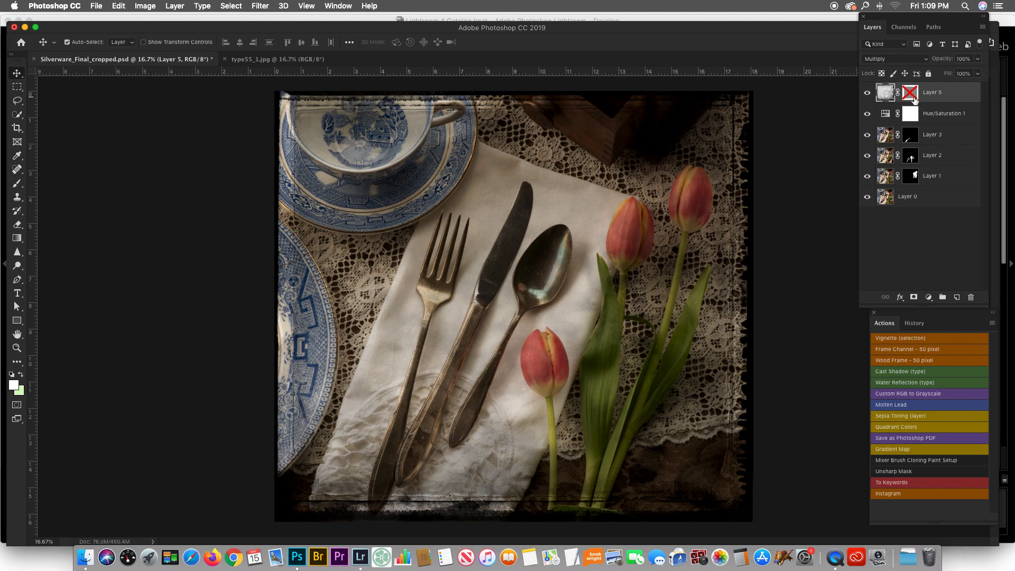
{"action": "left_click", "coordinate": [913, 94], "text": "shift"}
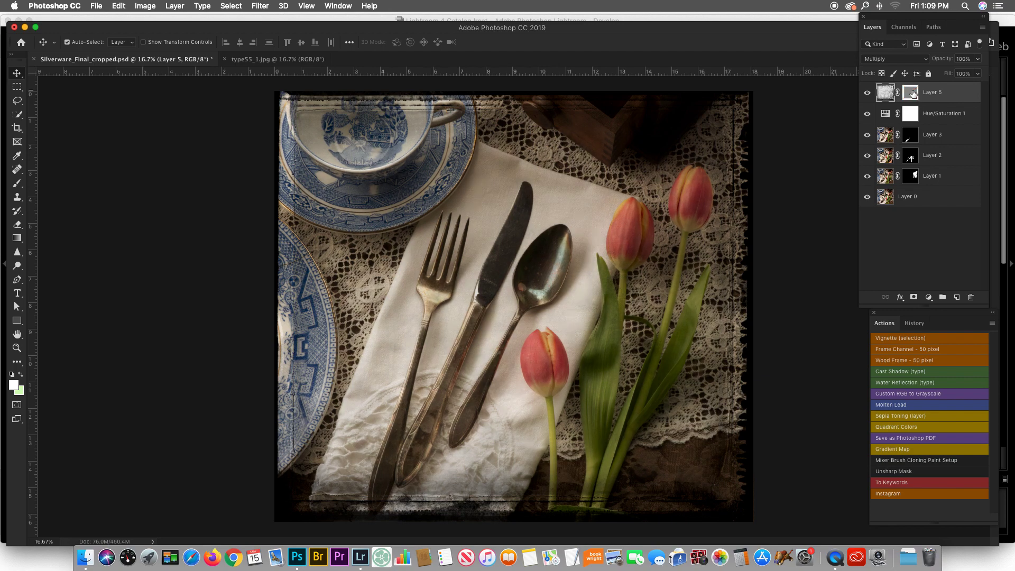